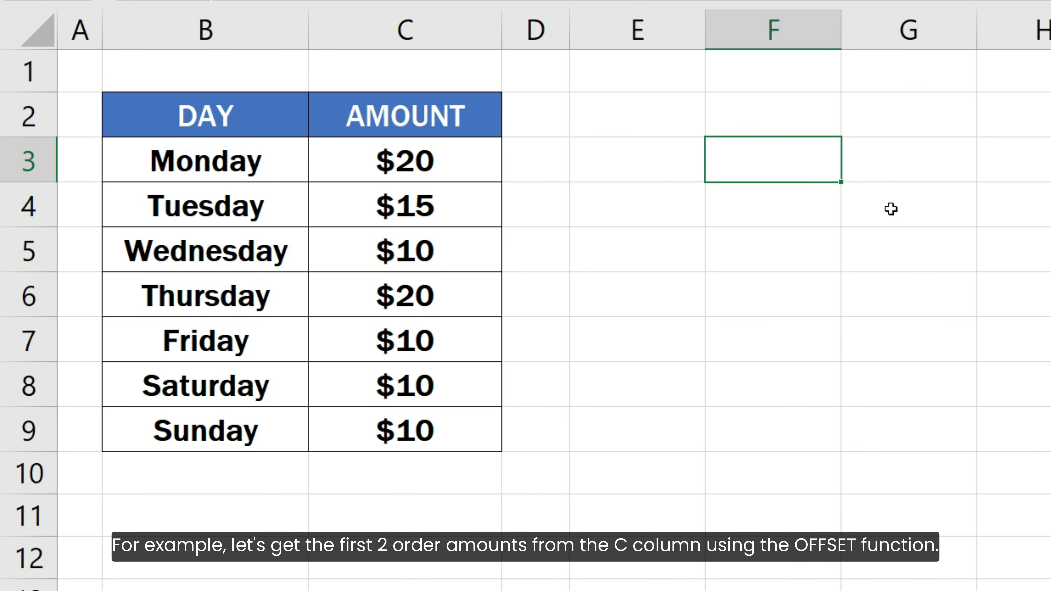
# Write =OFFSET(C1, 2, 0, 2) in cell F3 and evaluate the function in place to preview its array
pyautogui.write('=OF')
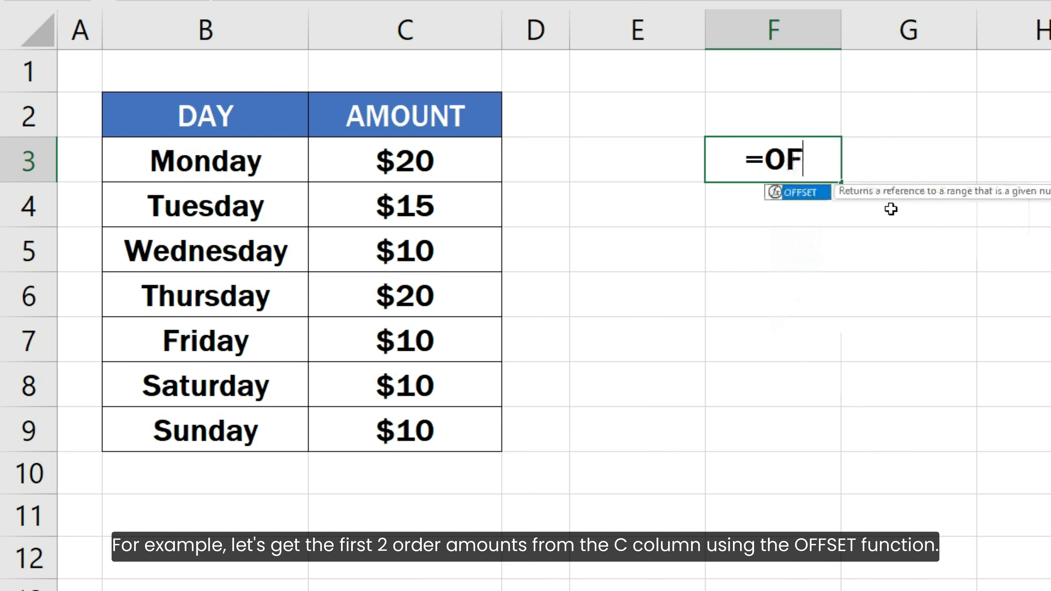
pyautogui.write('FSET(')
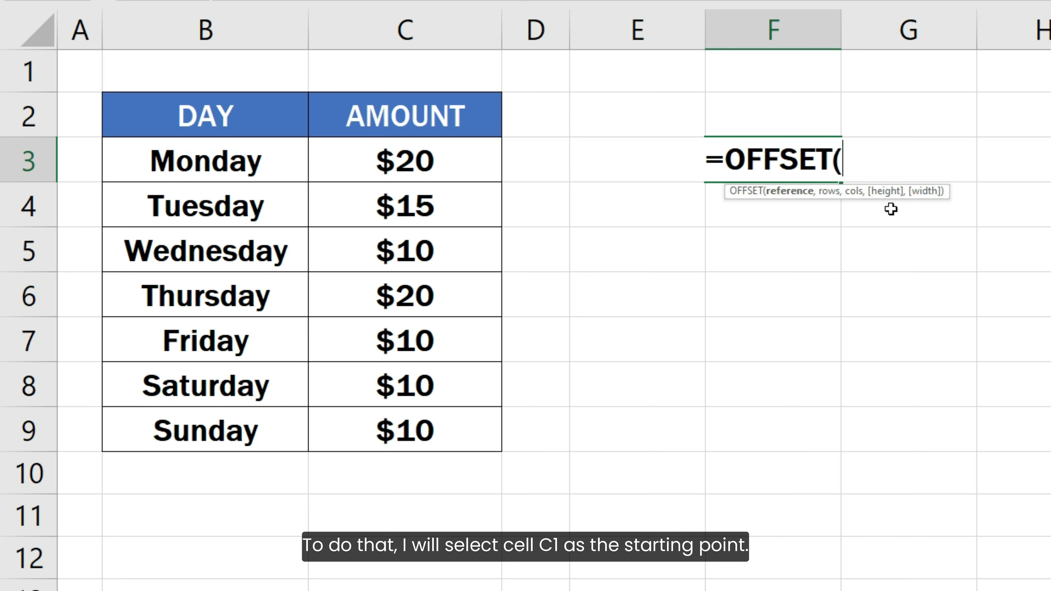
pyautogui.click(472, 76)
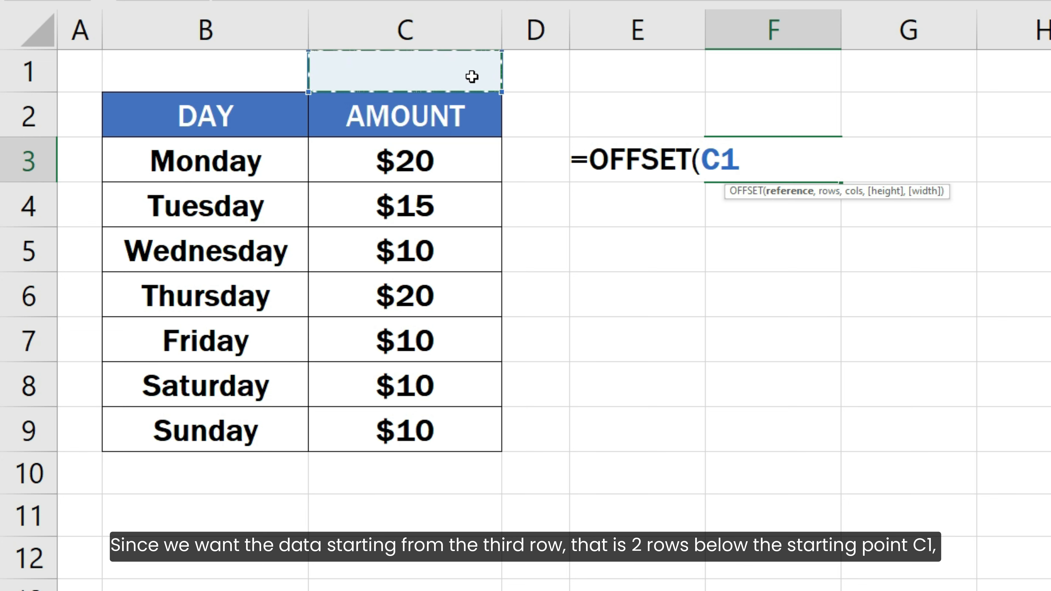
pyautogui.write(',')
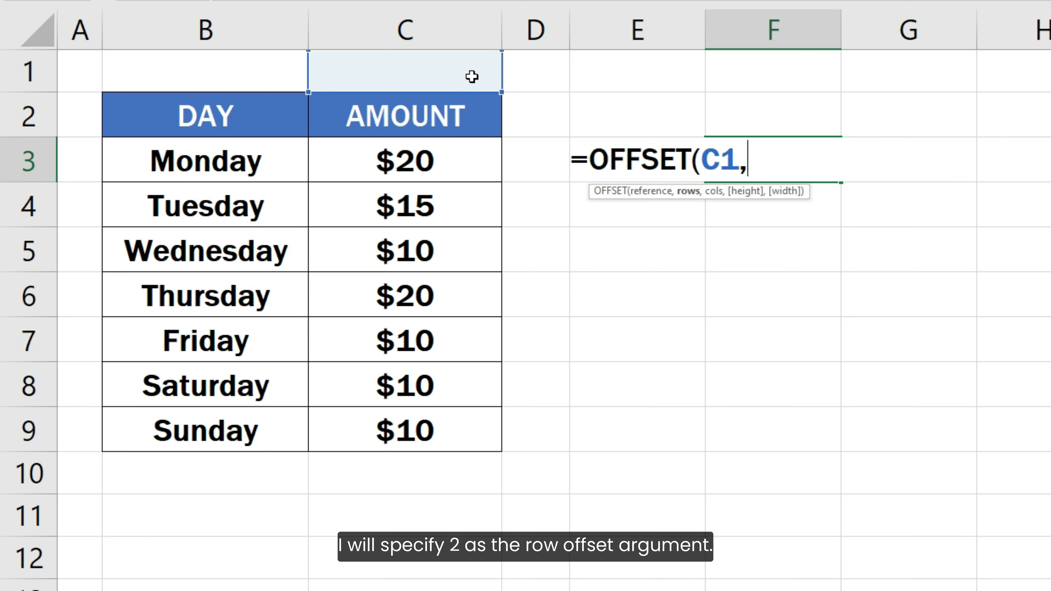
pyautogui.write('2')
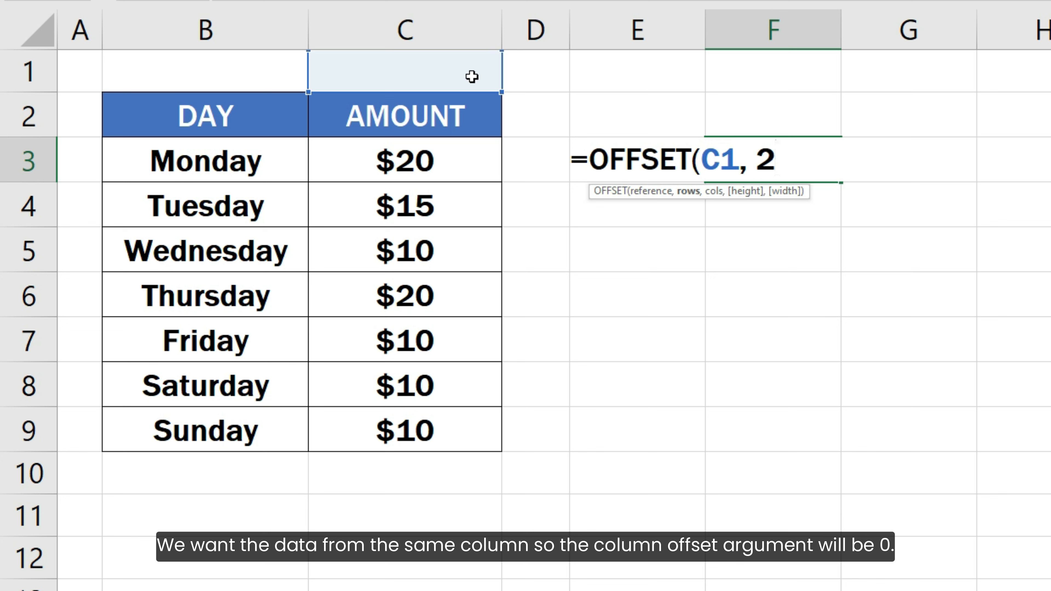
pyautogui.write(', 0')
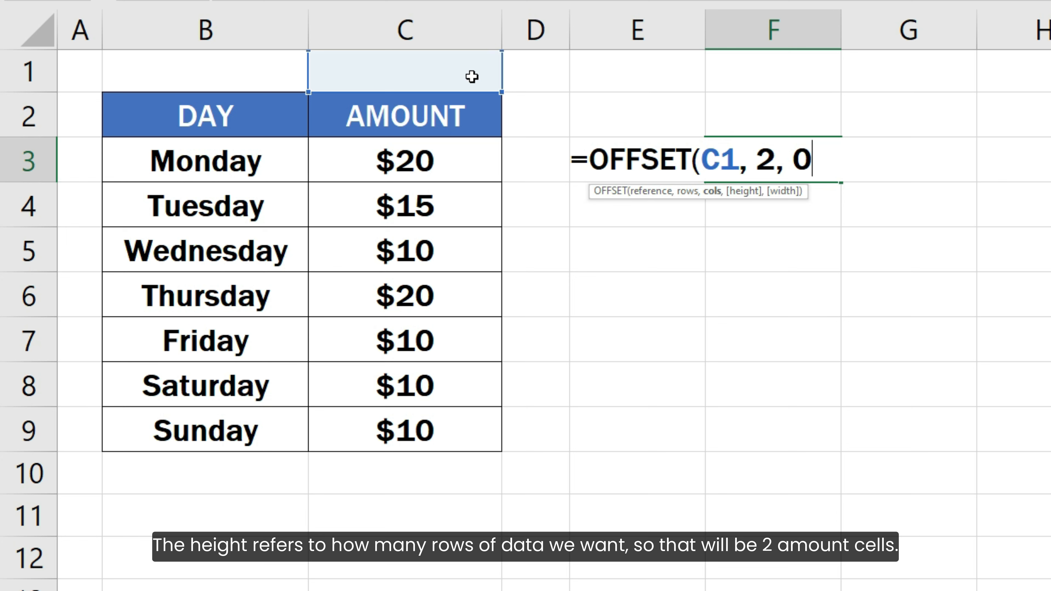
pyautogui.write(', 2')
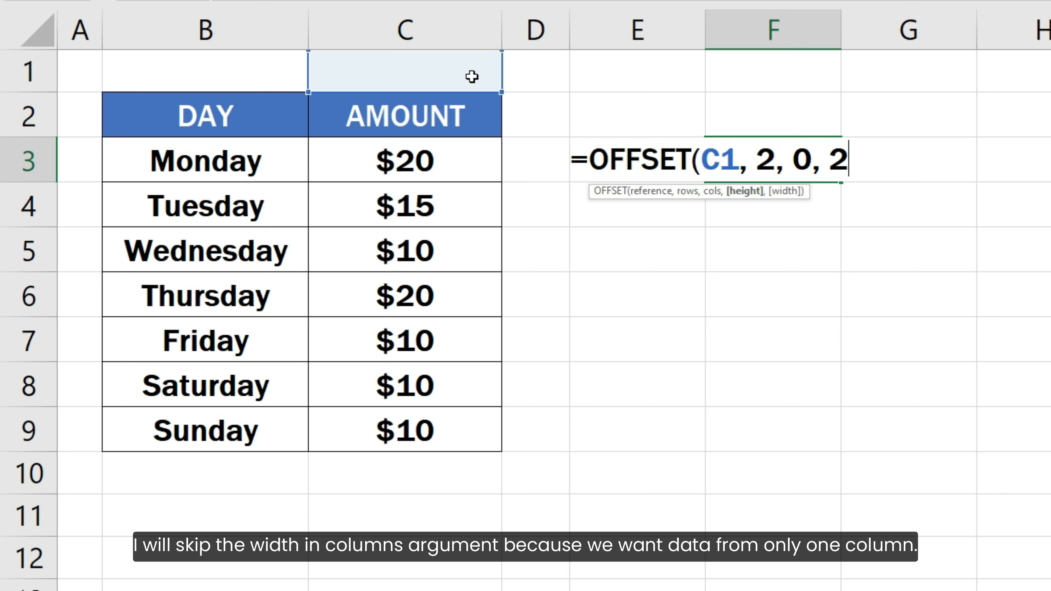
pyautogui.write(')')
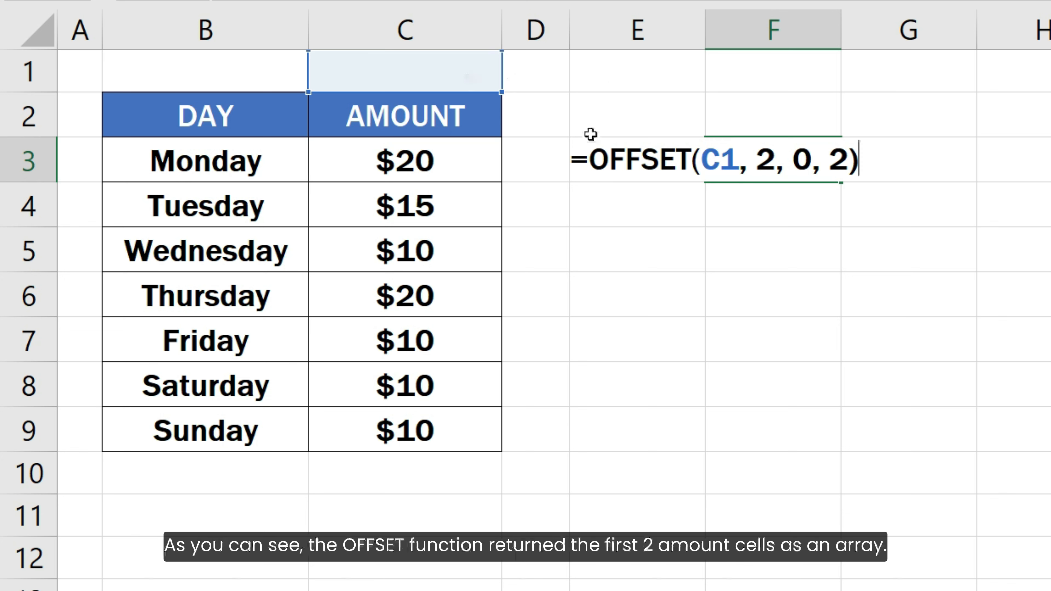
pyautogui.moveTo(589, 161); pyautogui.dragTo(859, 161)
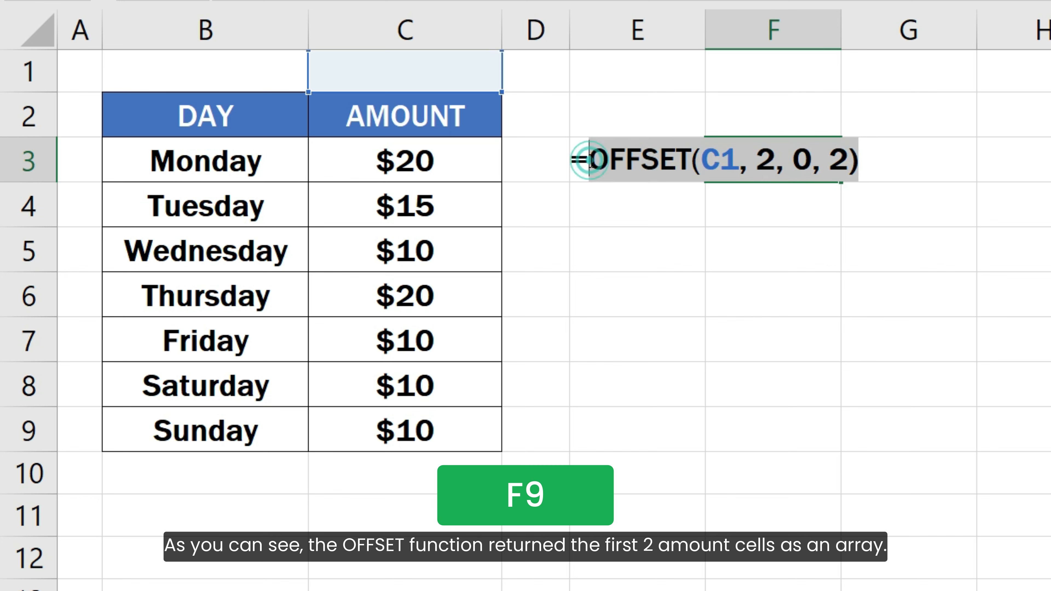
pyautogui.press('F9')
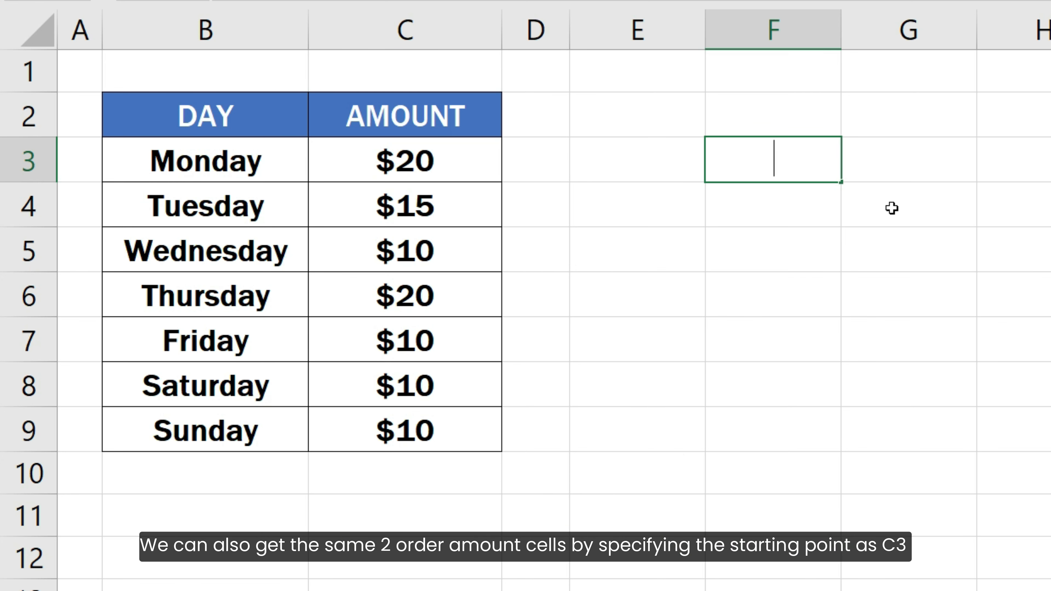
# Write =OFFSET(C3, 0, 0, 2) in cell F3 and evaluate the function in place
pyautogui.write('=OFFSET(')
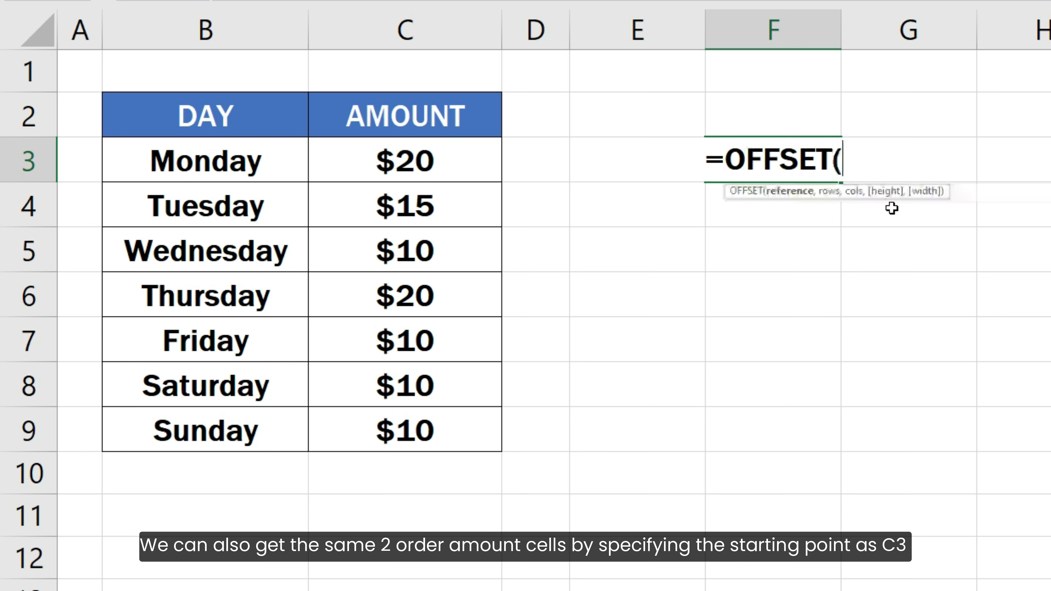
pyautogui.click(461, 163)
pyautogui.write(', 0,')
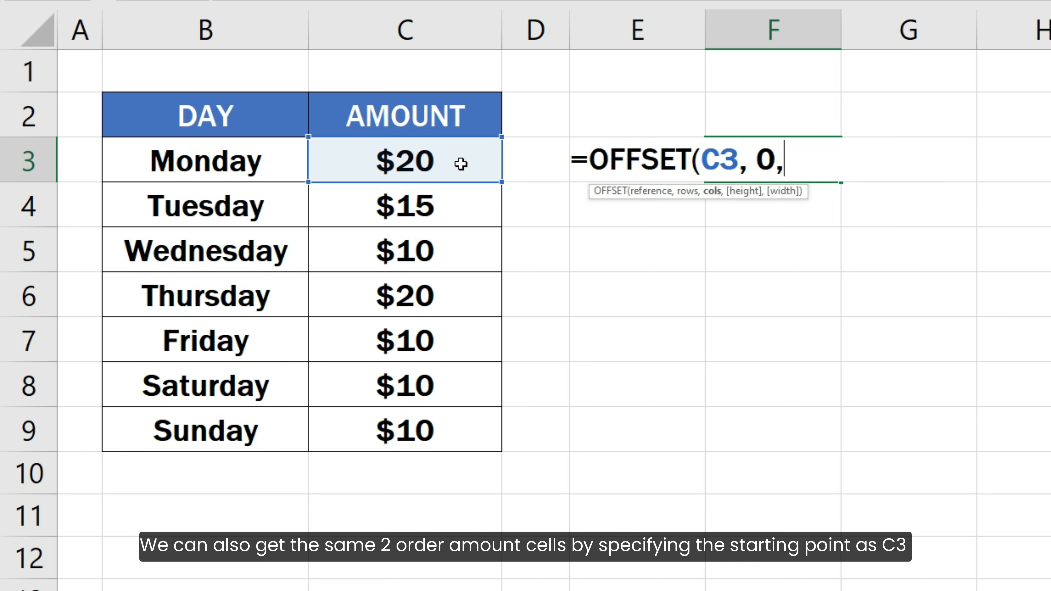
pyautogui.write(' 0, 2)')
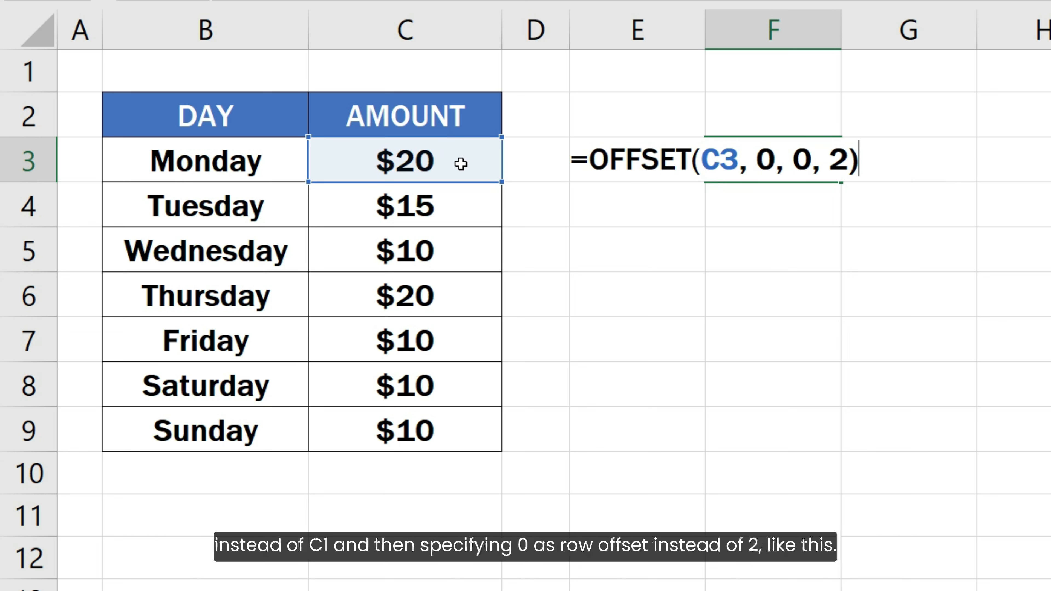
pyautogui.keyDown('shift'); pyautogui.click(589, 163); pyautogui.keyUp('shift')
pyautogui.press('F9')
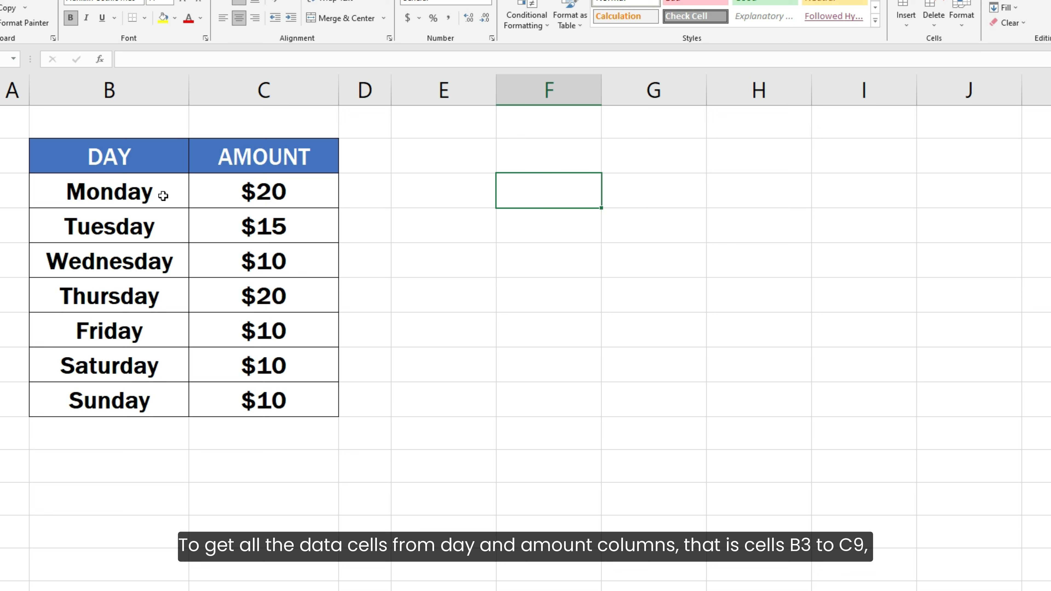
# Write =OFFSET(B3, 0, 0, 7, 2) in cell F3 to cover all Day and Amount data, and evaluate the function in place
pyautogui.moveTo(161, 195); pyautogui.dragTo(286, 399)
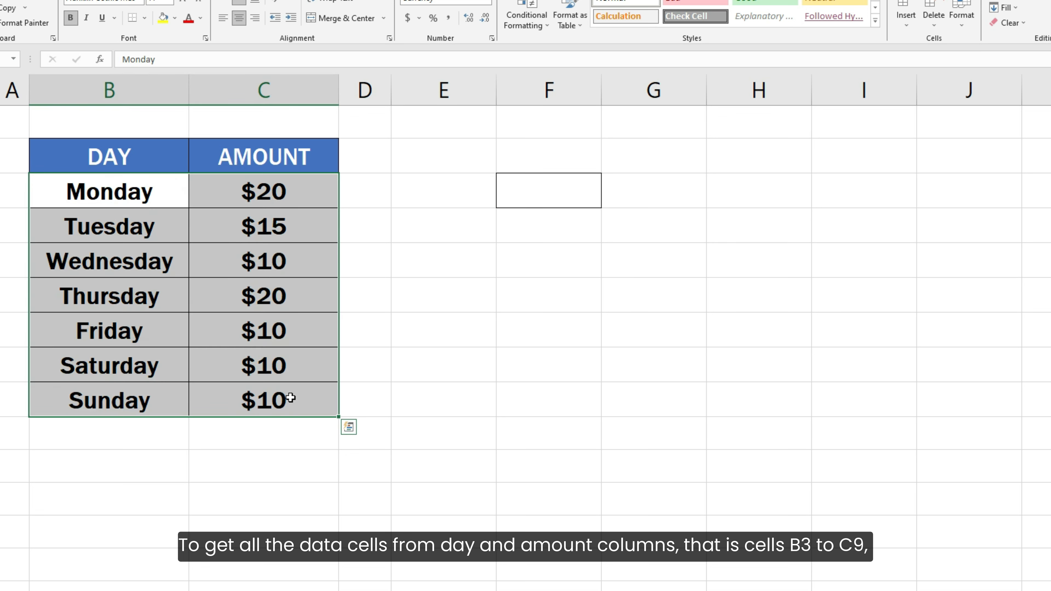
pyautogui.click(554, 195)
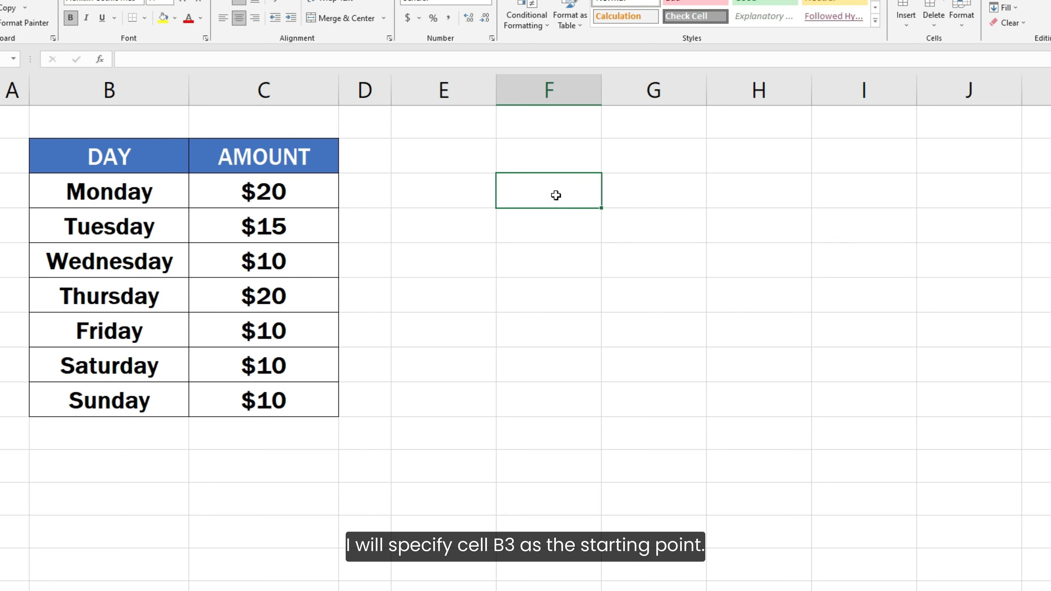
pyautogui.write('=OFFSET')
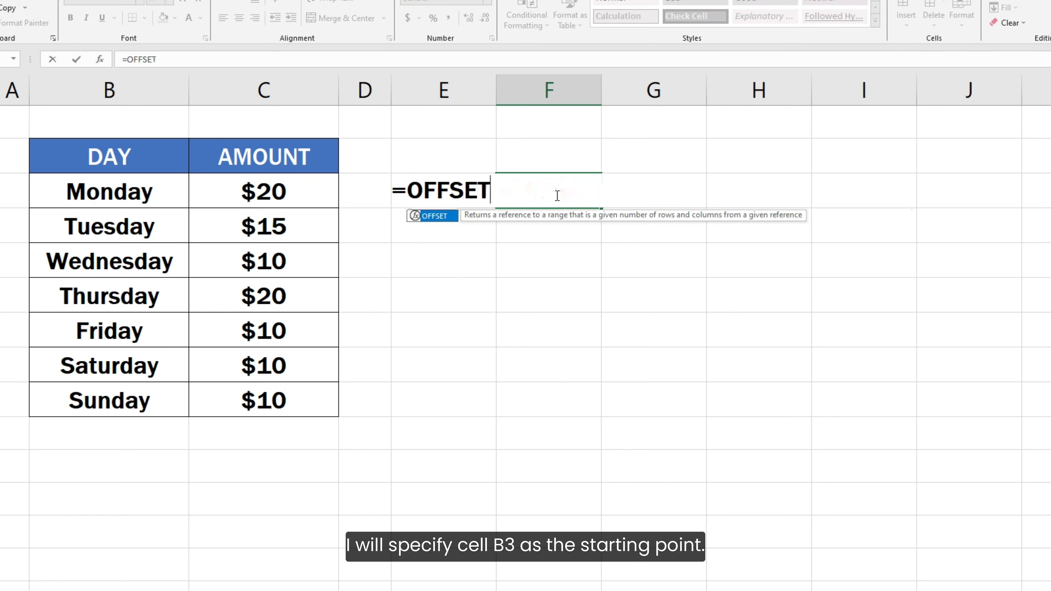
pyautogui.write('(')
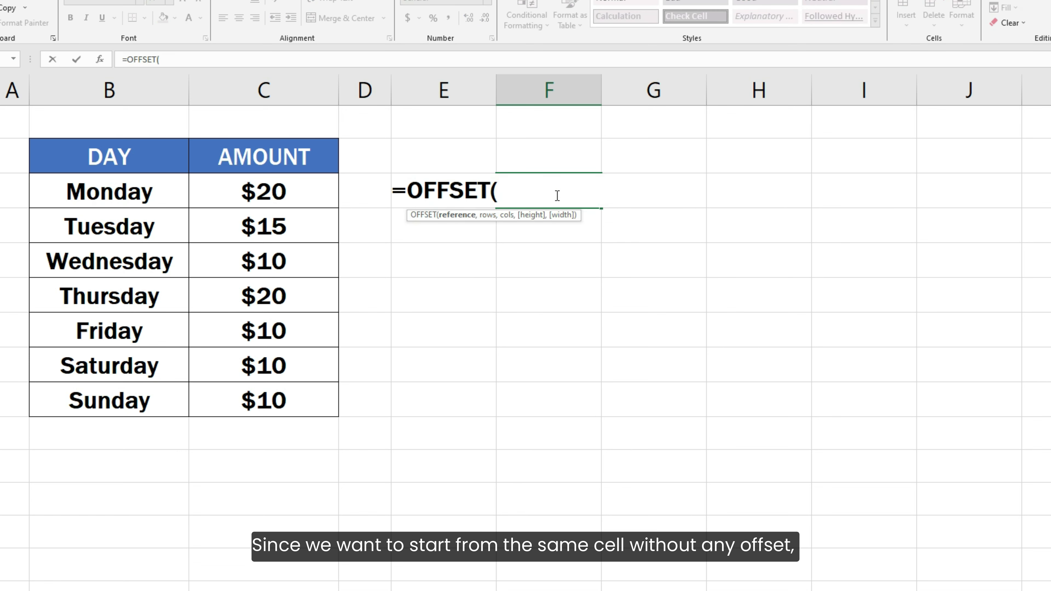
pyautogui.click(154, 192)
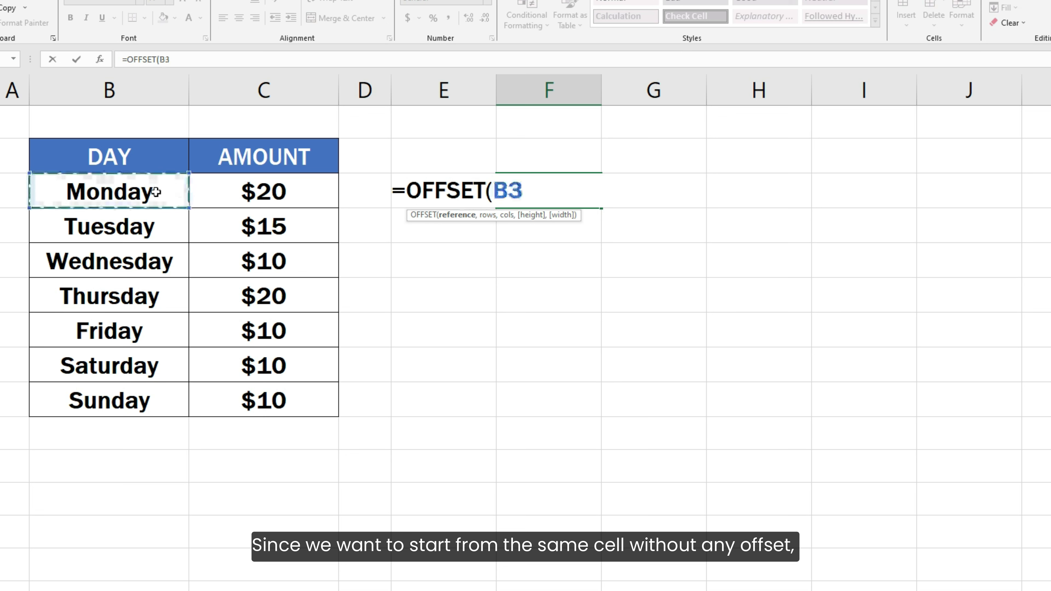
pyautogui.write(',')
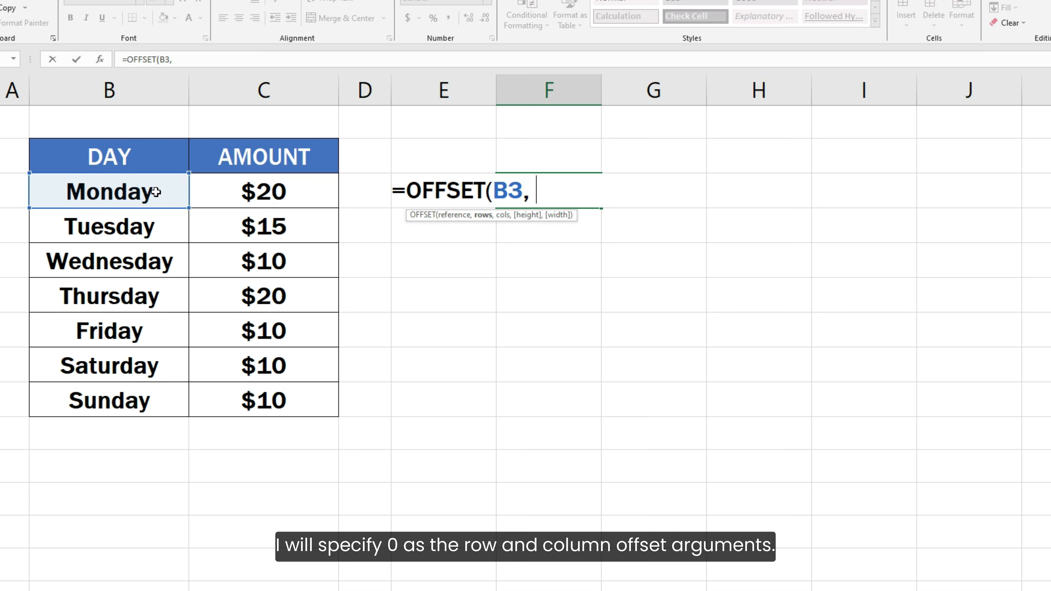
pyautogui.write(' 0, 0,')
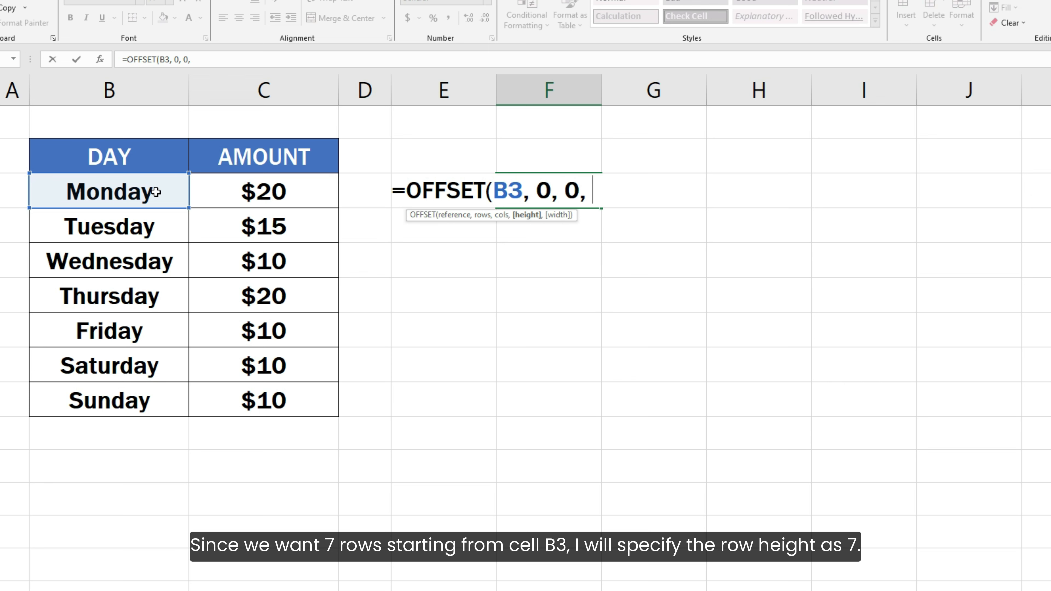
pyautogui.write('7,')
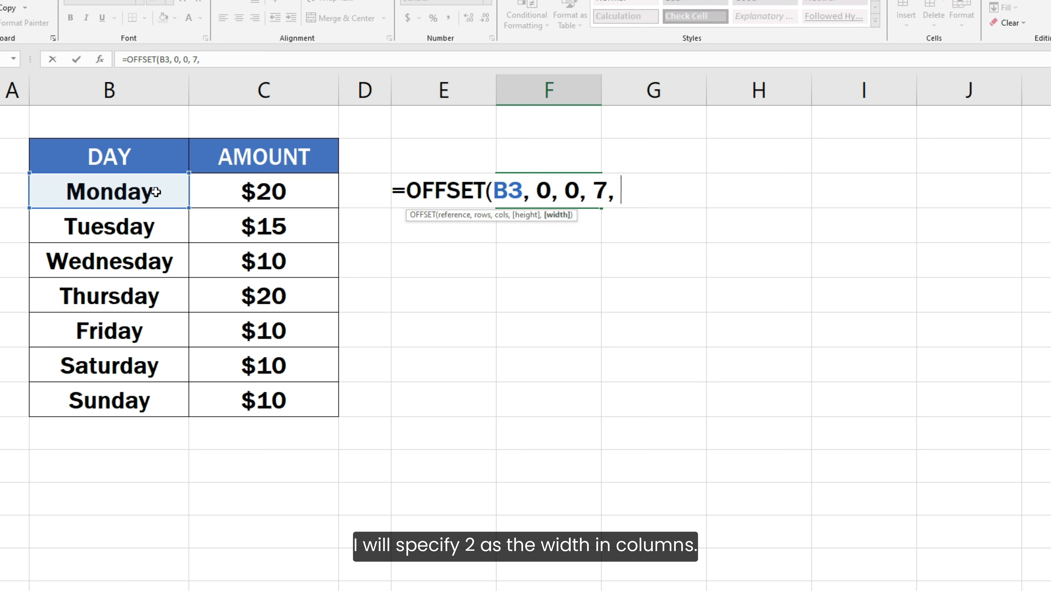
pyautogui.write('2)')
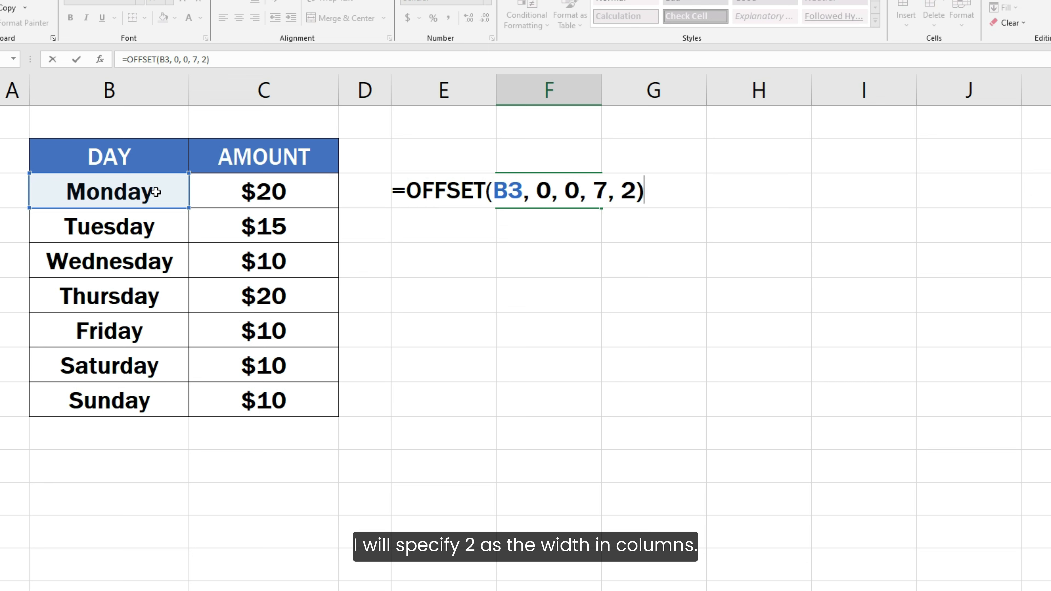
pyautogui.keyDown('shift'); pyautogui.click(406, 192); pyautogui.keyUp('shift')
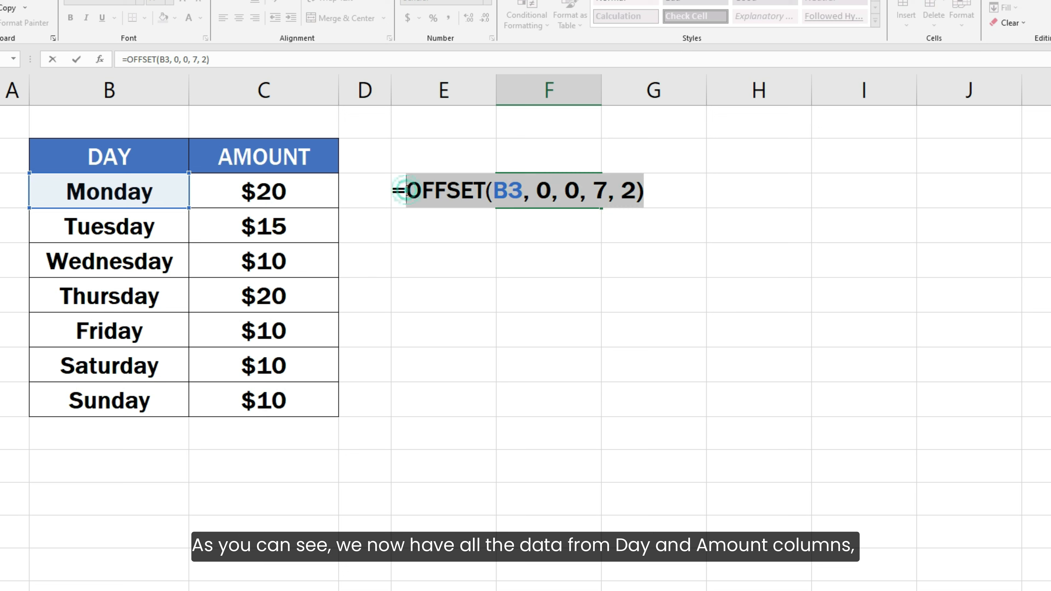
pyautogui.press('F9')
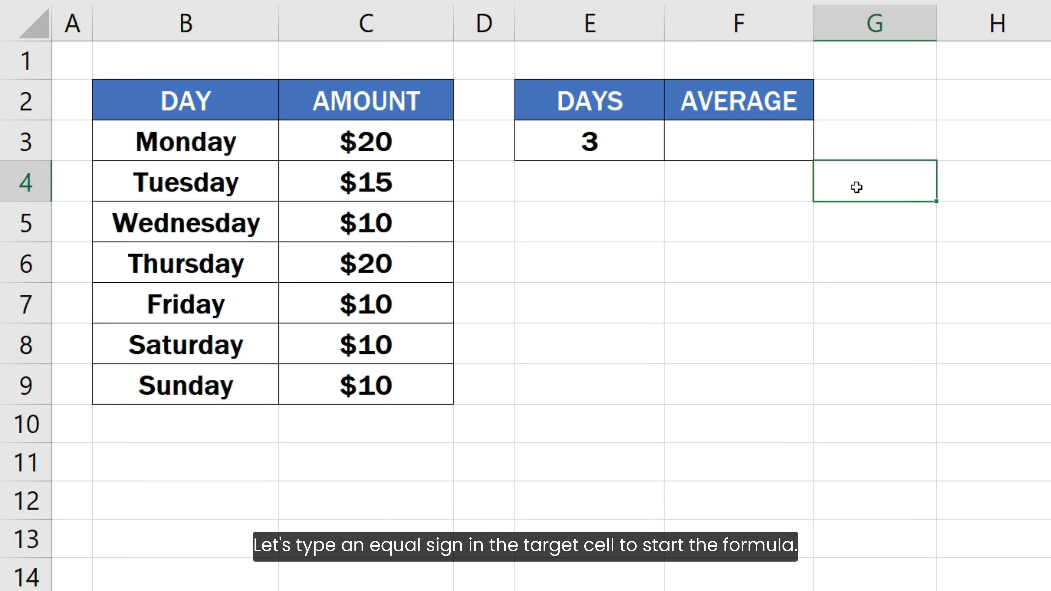
# Write =OFFSET(C3, 0, 0, E3) in the cell under AVERAGE, using the DAYS value as height, and evaluate the function in place
pyautogui.click(795, 148)
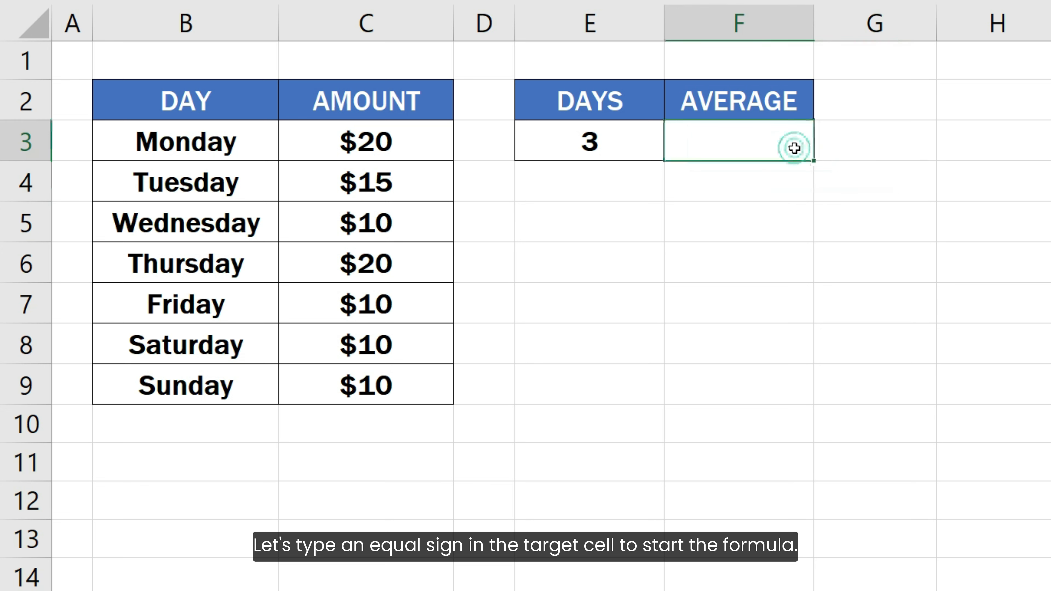
pyautogui.write('=')
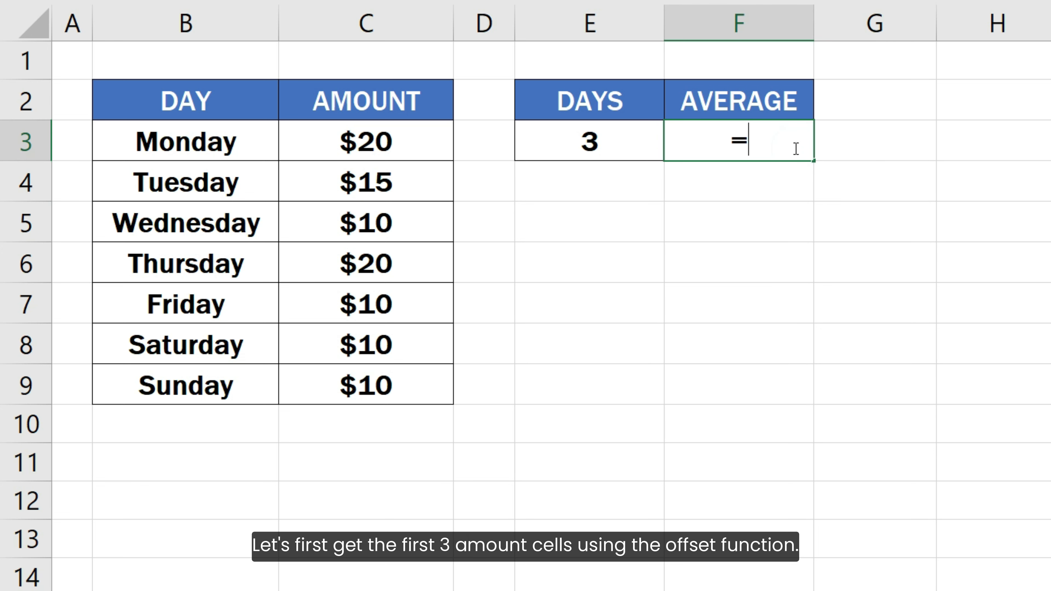
pyautogui.write('OFFS')
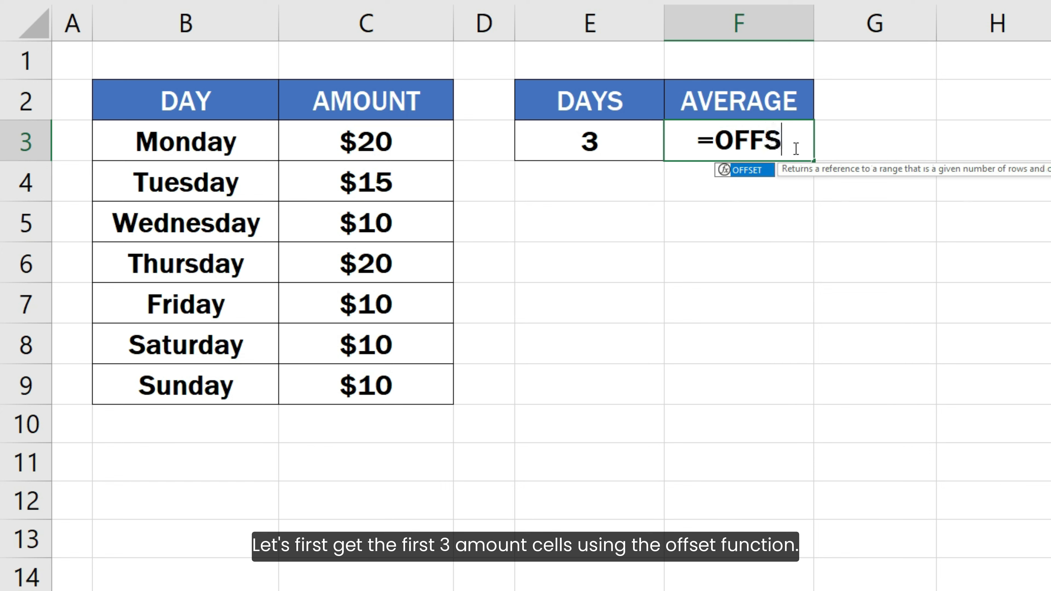
pyautogui.write('ET(')
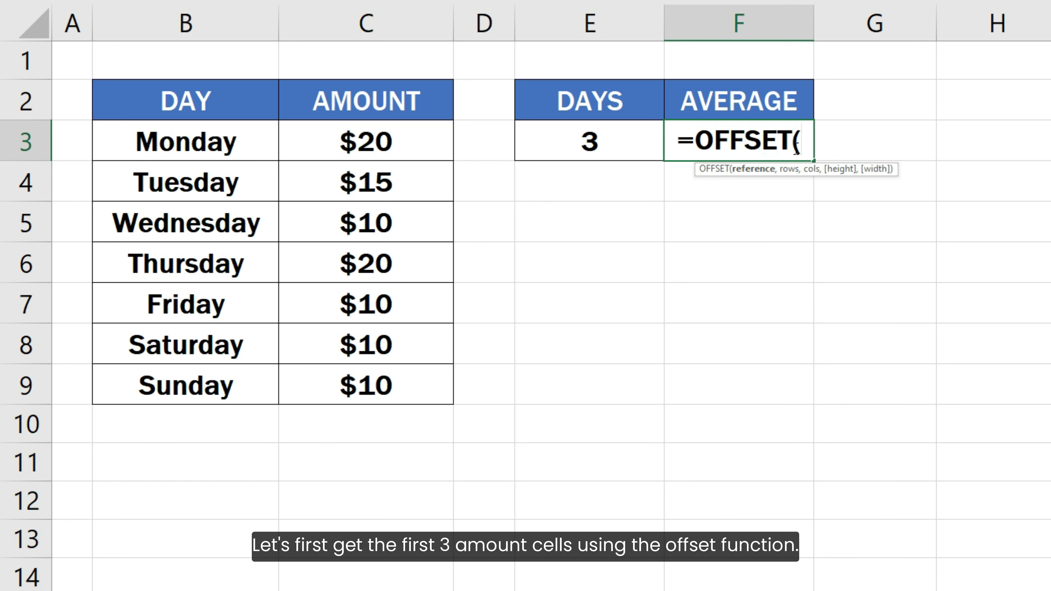
pyautogui.click(437, 142)
pyautogui.write(',')
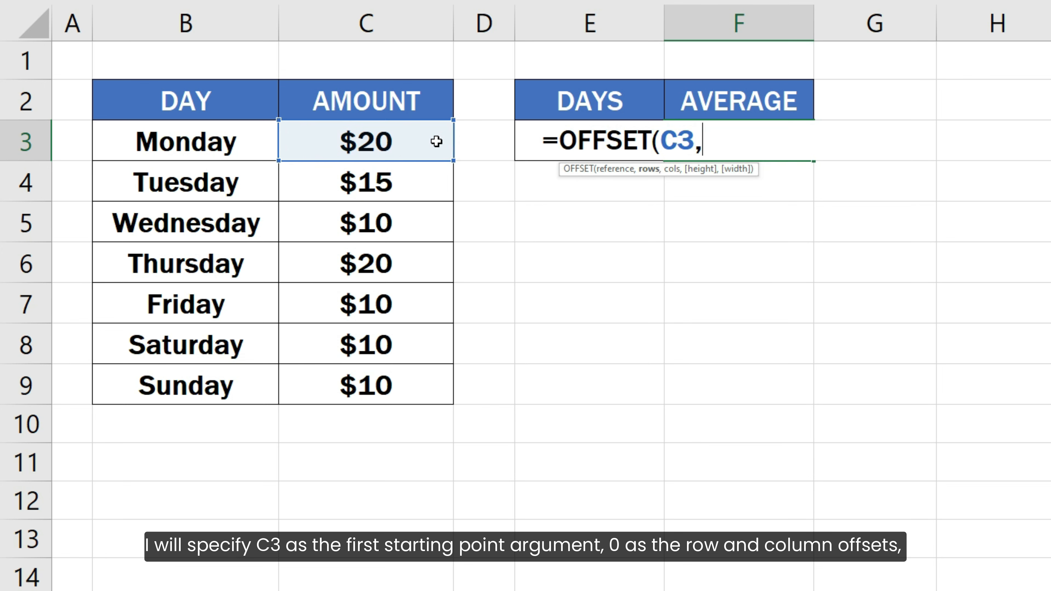
pyautogui.write(' 0, 0, ')
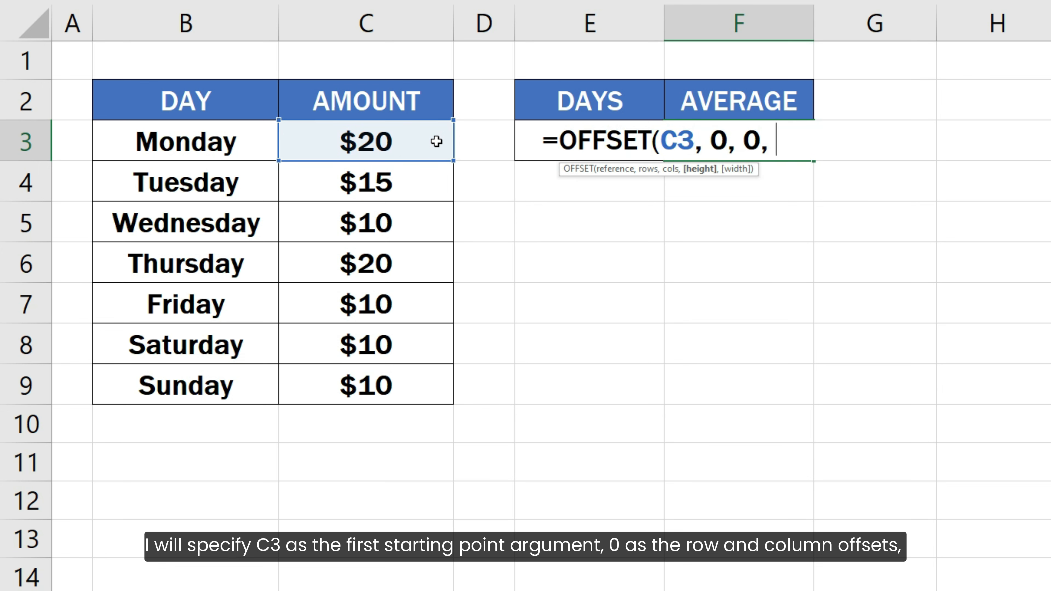
pyautogui.write('E')
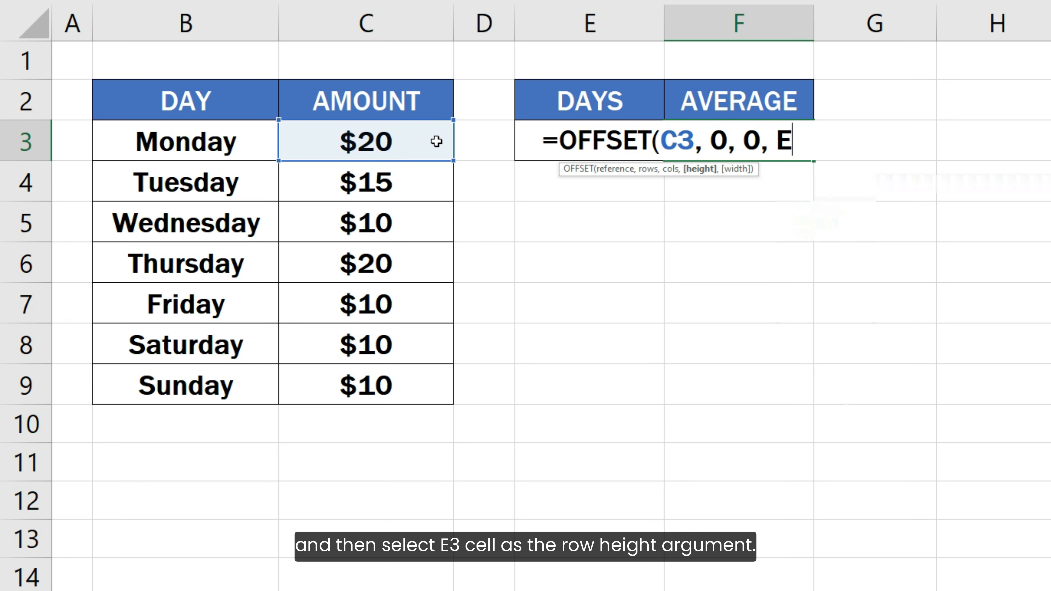
pyautogui.write('3)')
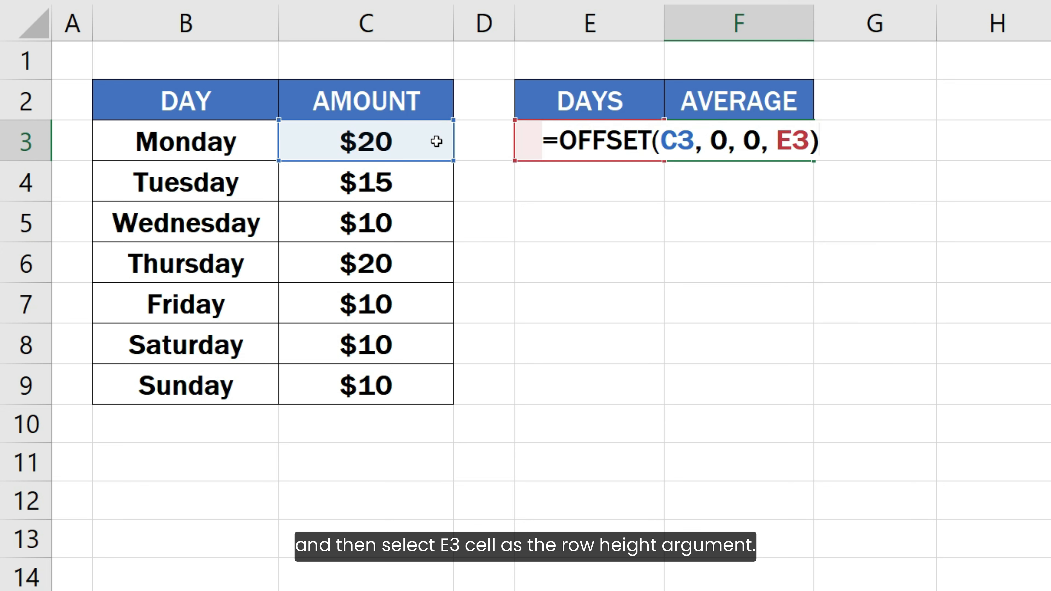
pyautogui.keyDown('shift'); pyautogui.click(560, 140); pyautogui.keyUp('shift')
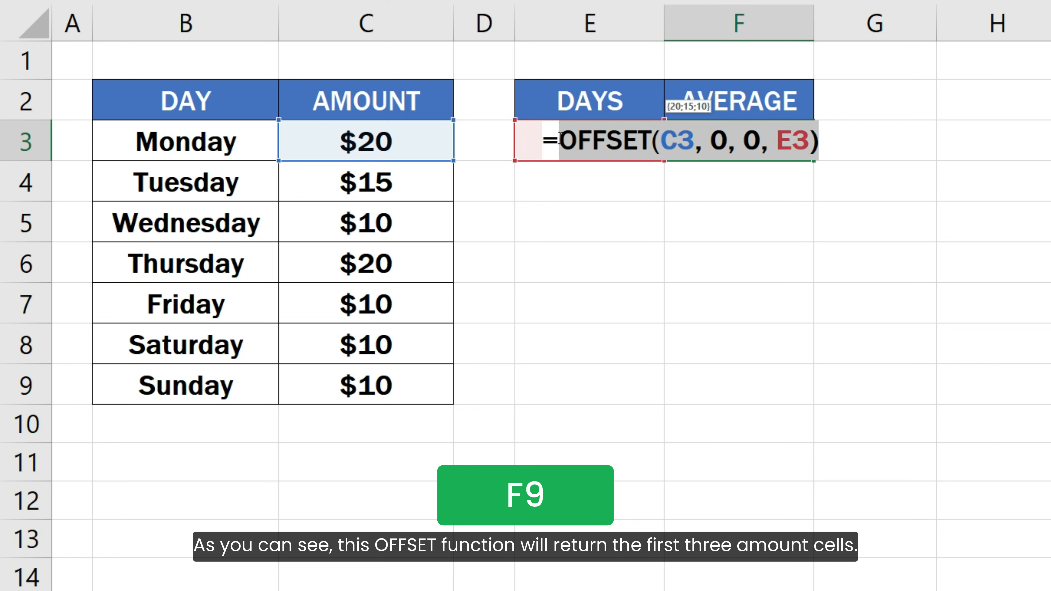
pyautogui.press('F9')
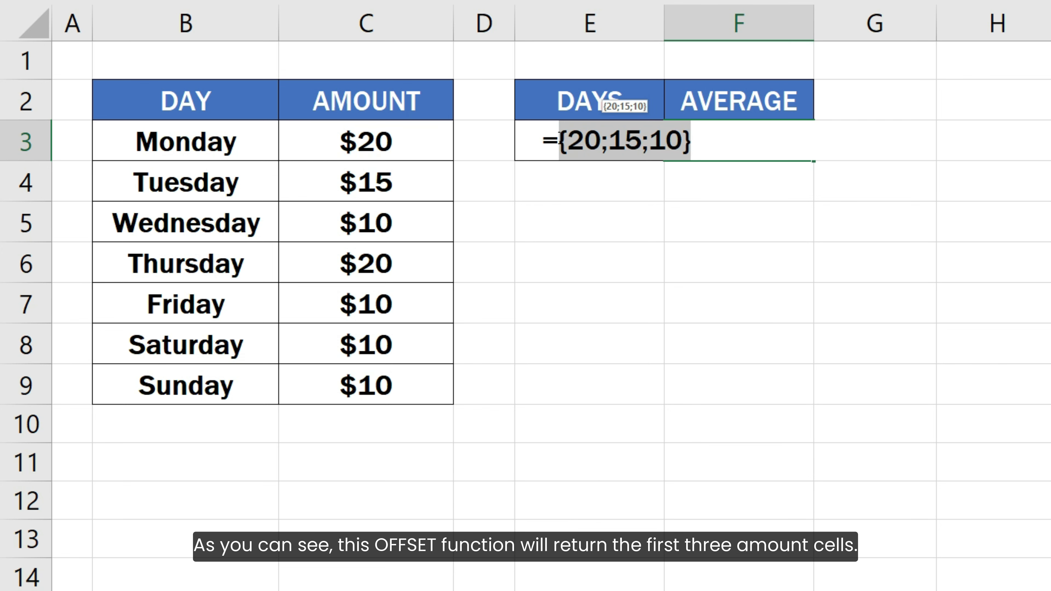
# Undo the in-place evaluation and wrap the OFFSET function in AVERAGE so F3 contains =AVERAGE( OFFSET(C3, 0, 0, E3) )
pyautogui.hotkey('ctrl', 'z')
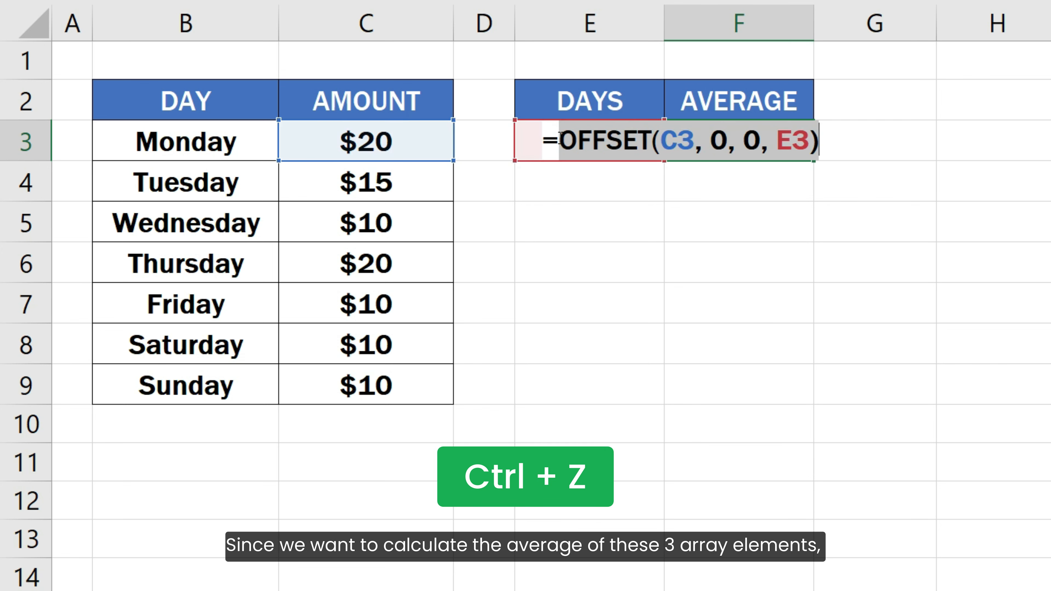
pyautogui.click(560, 140)
pyautogui.write('AVERAGE')
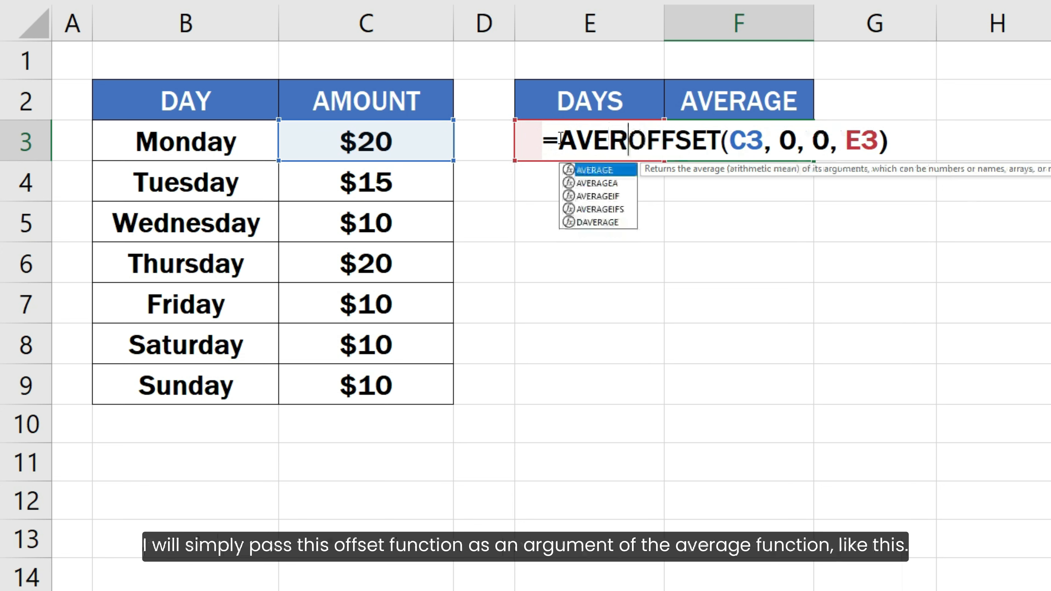
pyautogui.write('(')
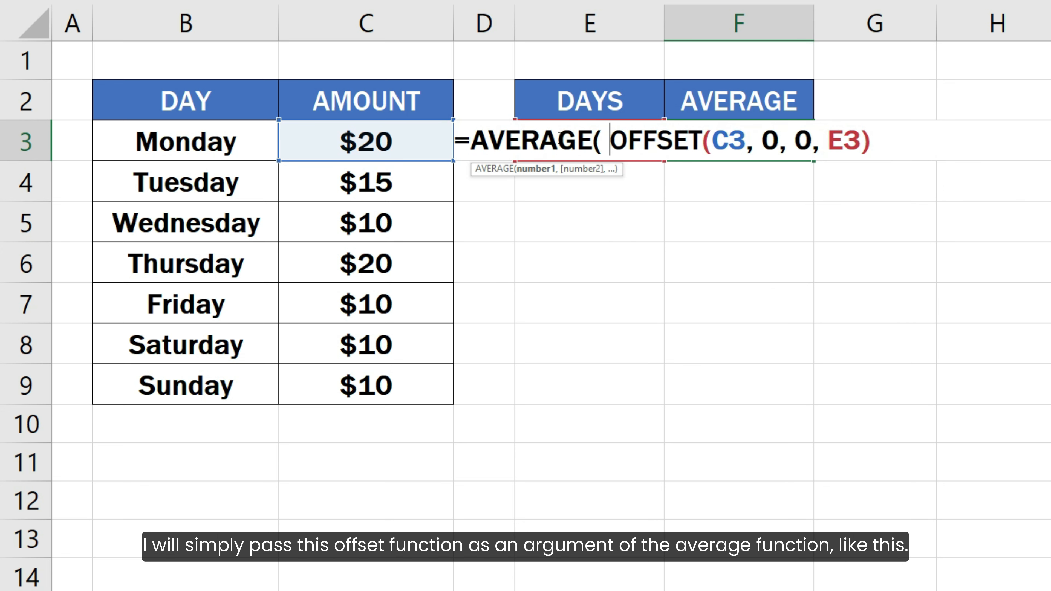
pyautogui.click(906, 141)
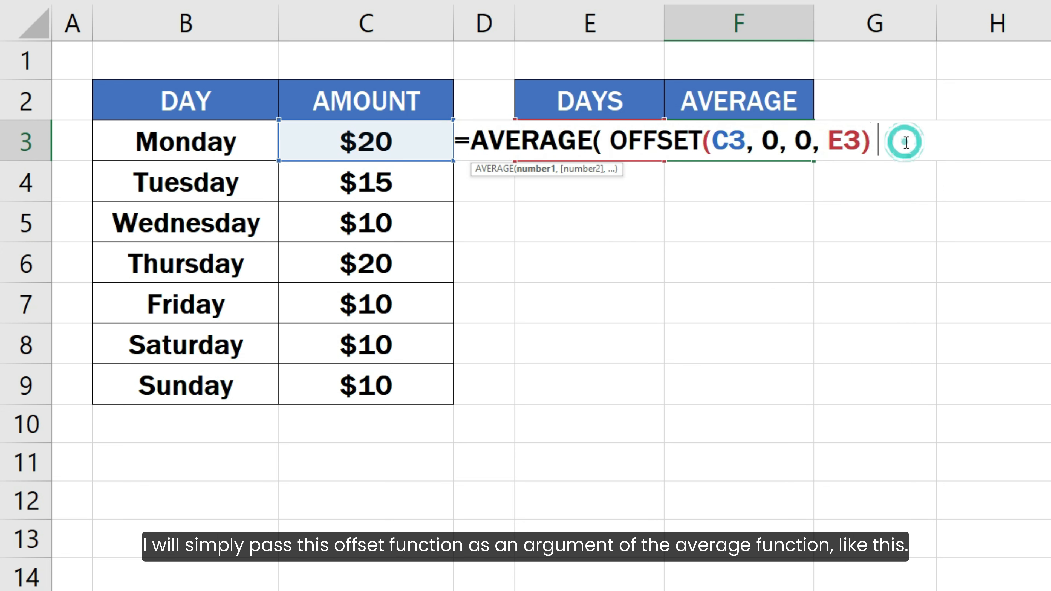
pyautogui.write(')')
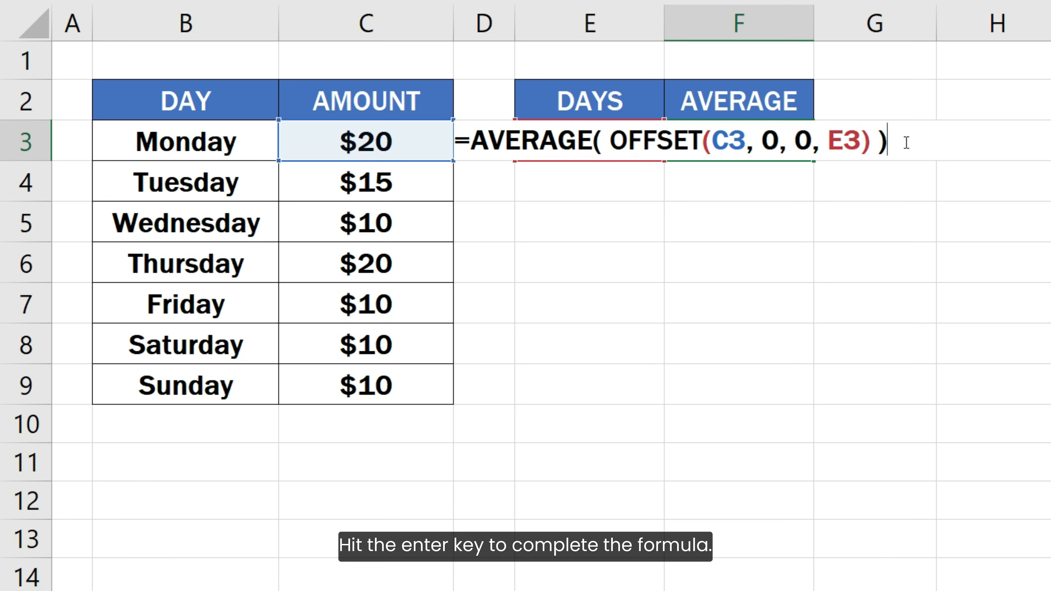
pyautogui.press('Return')
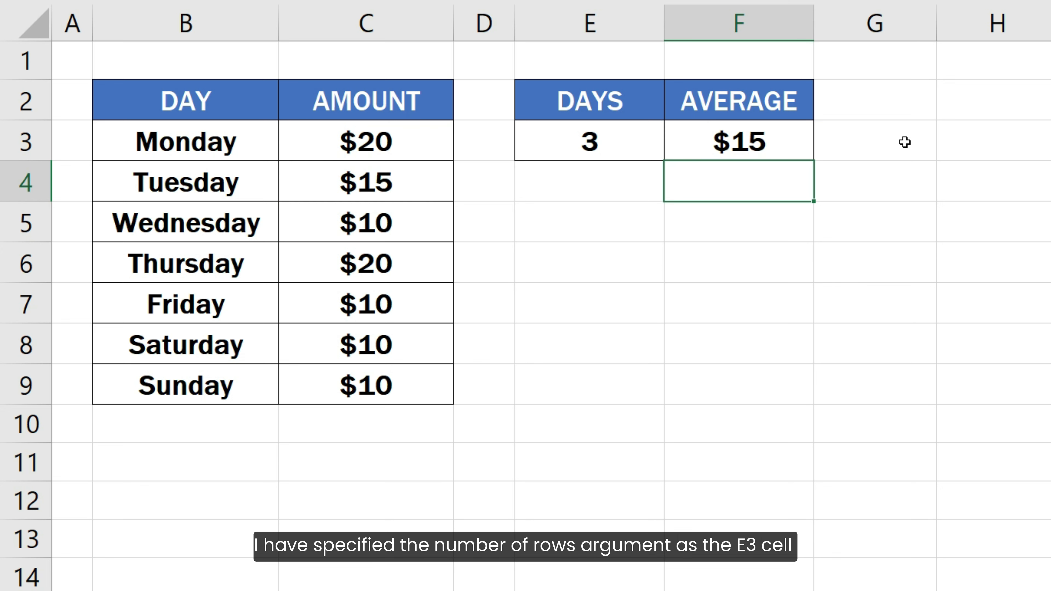
# Inspect the formula in cell F3 and its reference to E3 as the number of rows, leaving it unedited
pyautogui.press('Up')
pyautogui.press('F2')
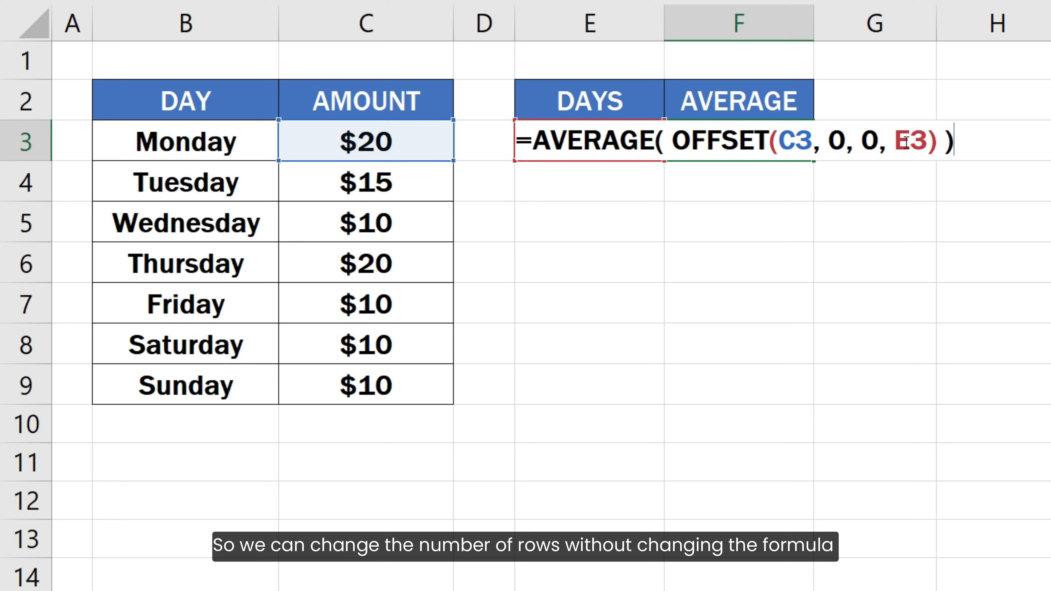
pyautogui.press('Escape')
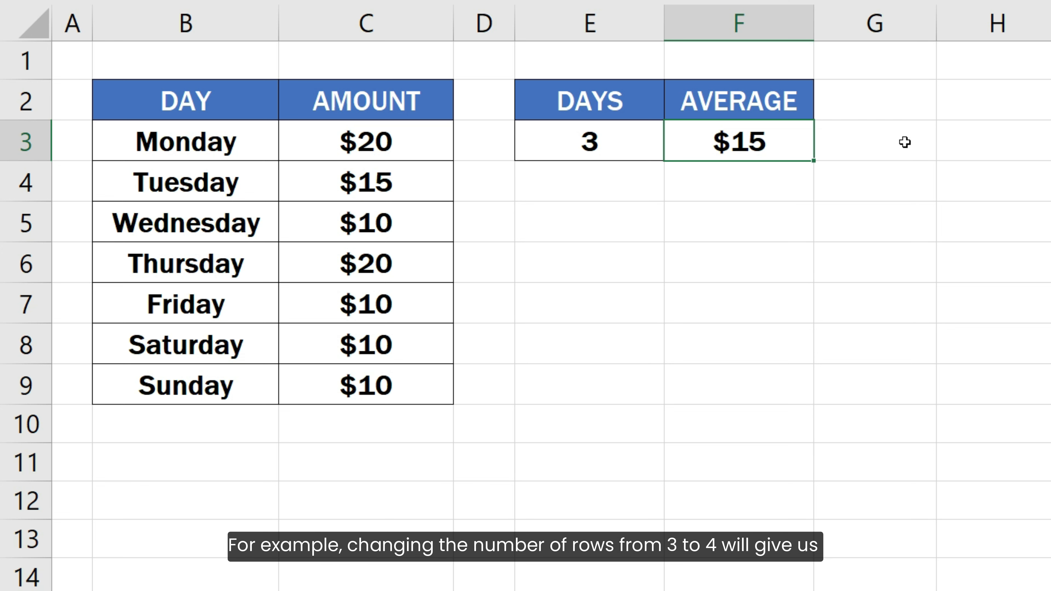
# Set the DAYS value in cell E3 to 4
pyautogui.press('Left')
pyautogui.write('4')
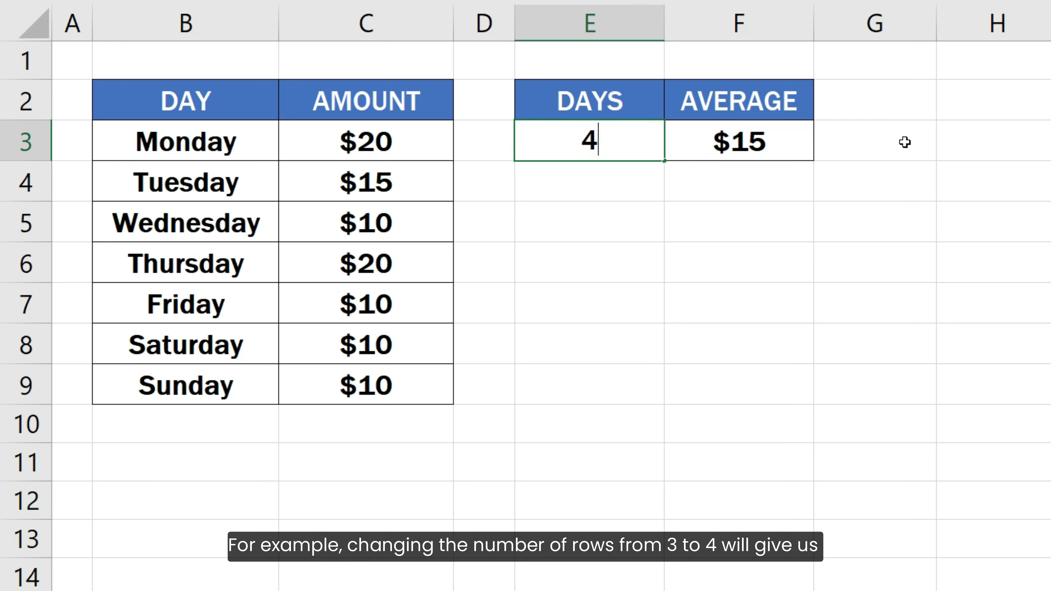
pyautogui.press('Return')
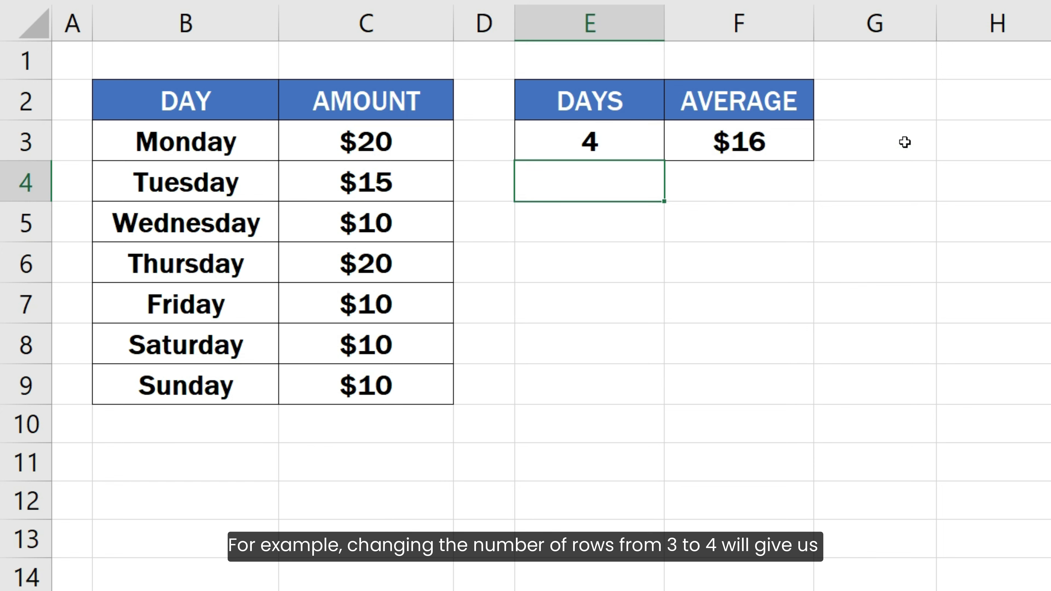